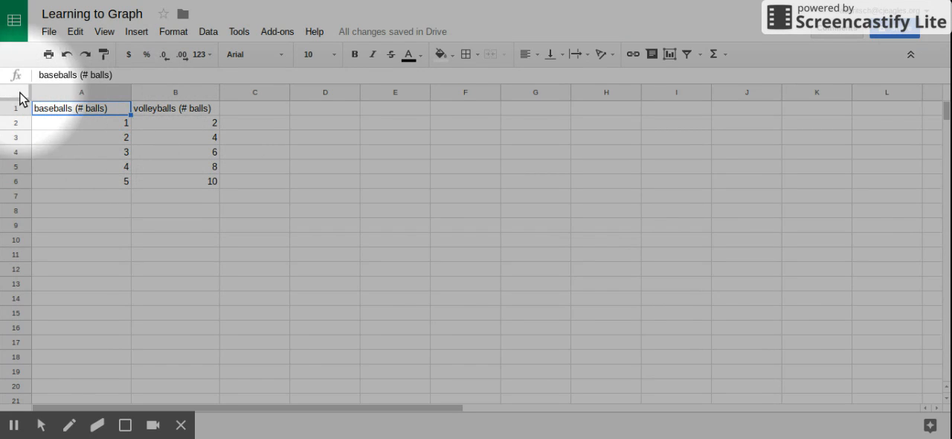
pyautogui.moveTo(46, 425)
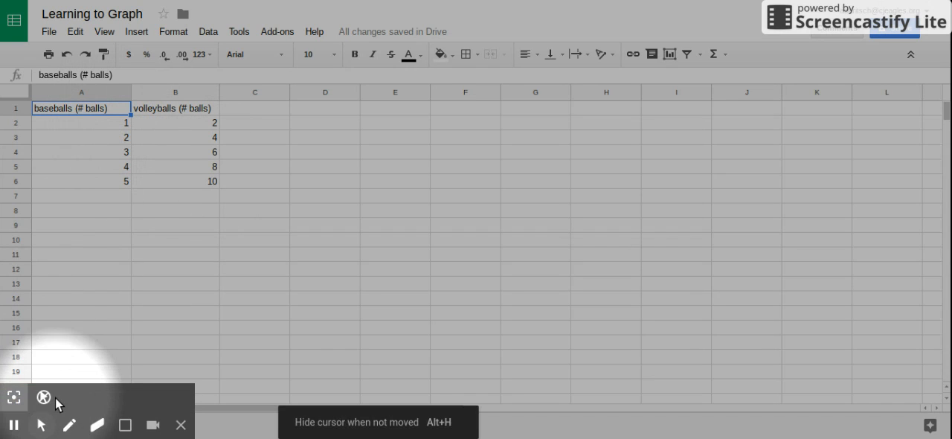
pyautogui.click(14, 397)
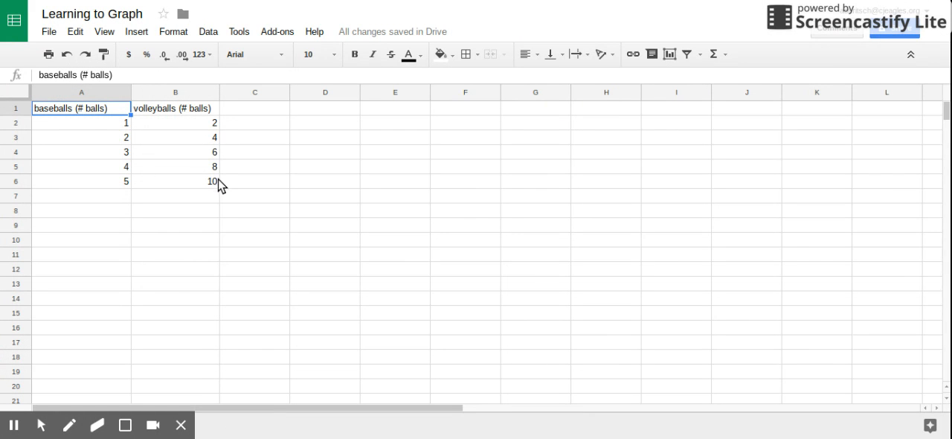
# - Insert a chart from the baseballs and volleyballs data in cells A1:B6
pyautogui.click(110, 111)
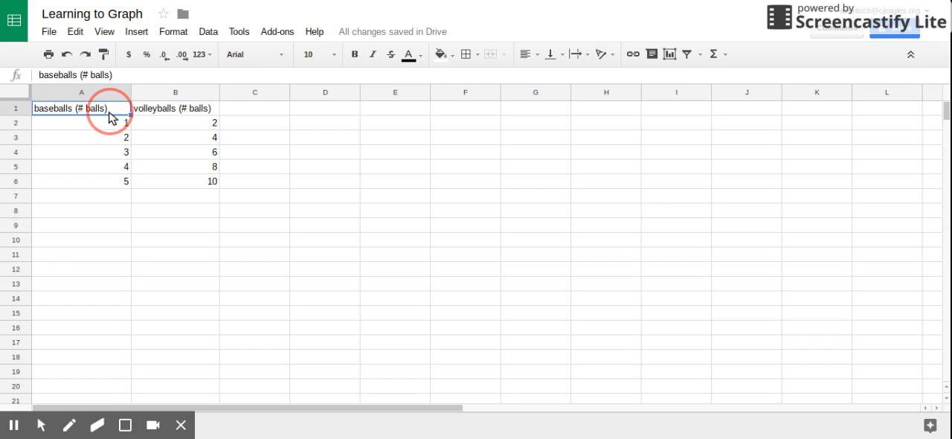
pyautogui.moveTo(110, 117); pyautogui.dragTo(176, 189)
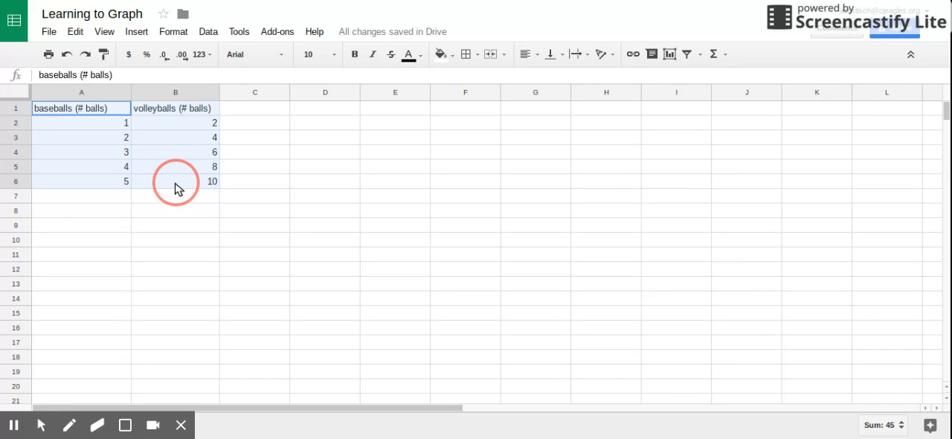
pyautogui.moveTo(176, 189)
pyautogui.mouseDown()
pyautogui.moveTo(128, 116)
pyautogui.moveTo(166, 114)
pyautogui.moveTo(134, 111)
pyautogui.moveTo(153, 108)
pyautogui.moveTo(183, 149)
pyautogui.moveTo(179, 190)
pyautogui.mouseUp()
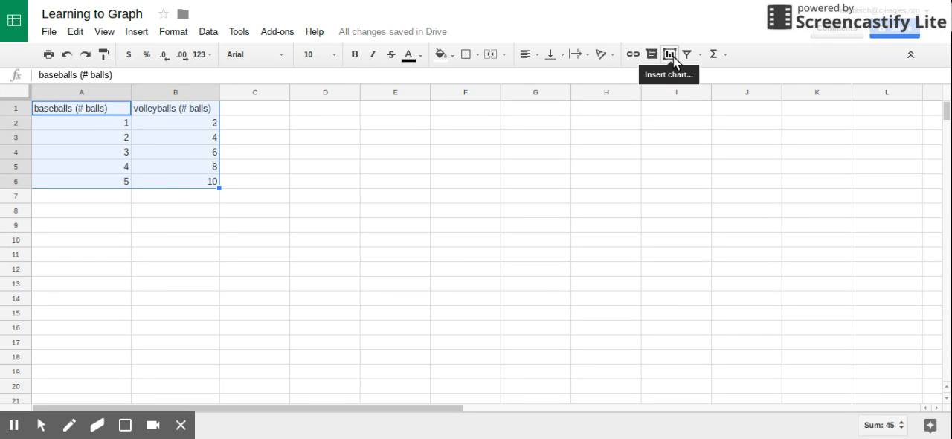
pyautogui.moveTo(38, 424)
pyautogui.click(13, 397)
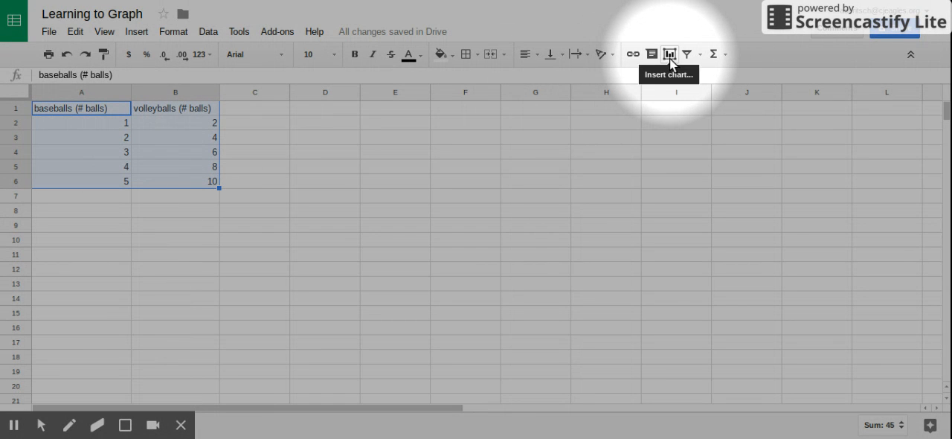
pyautogui.click(136, 31)
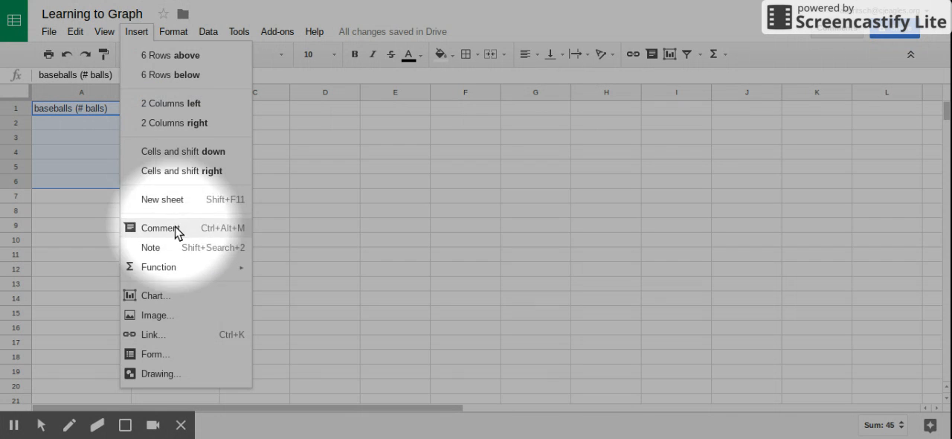
pyautogui.click(163, 297)
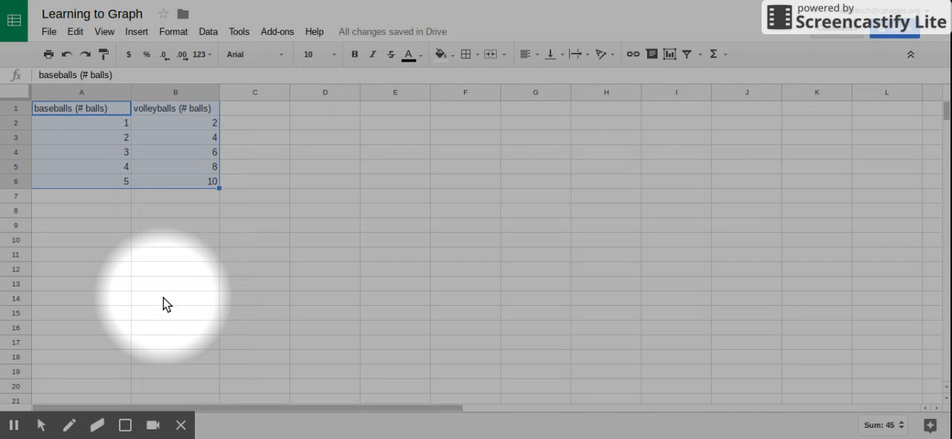
pyautogui.moveTo(41, 428)
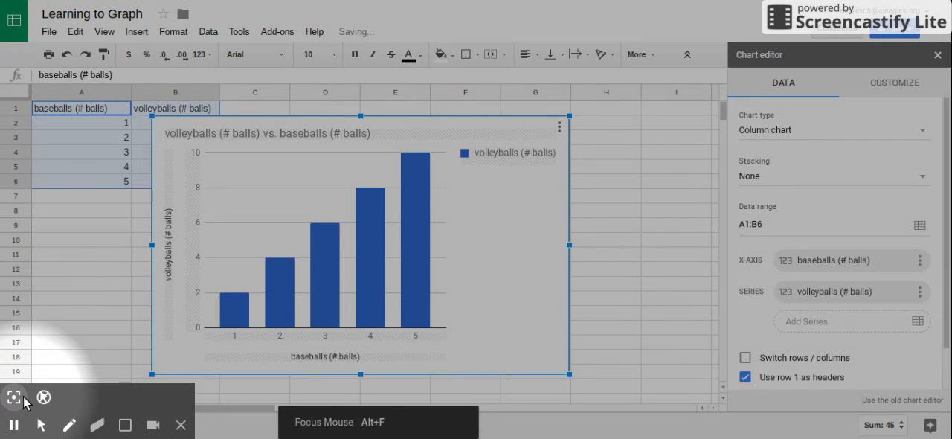
pyautogui.click(23, 399)
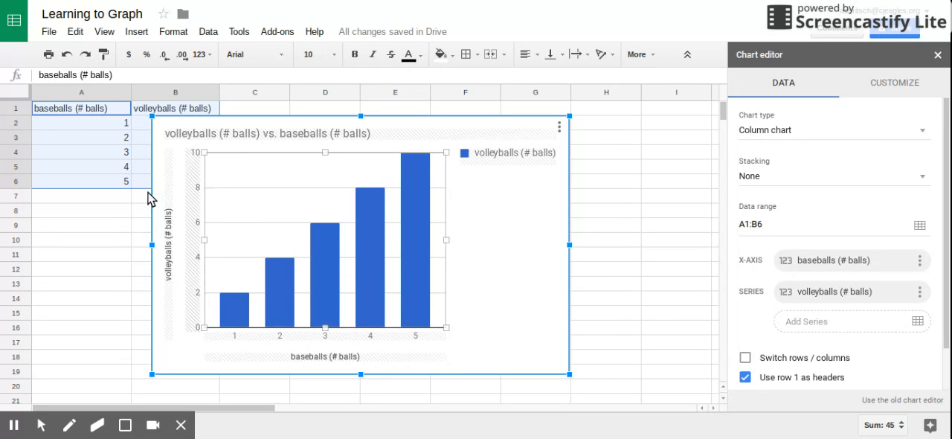
# - Move the chart clear of the data in columns A and B, so it starts in column C
pyautogui.moveTo(290, 121); pyautogui.dragTo(373, 122)
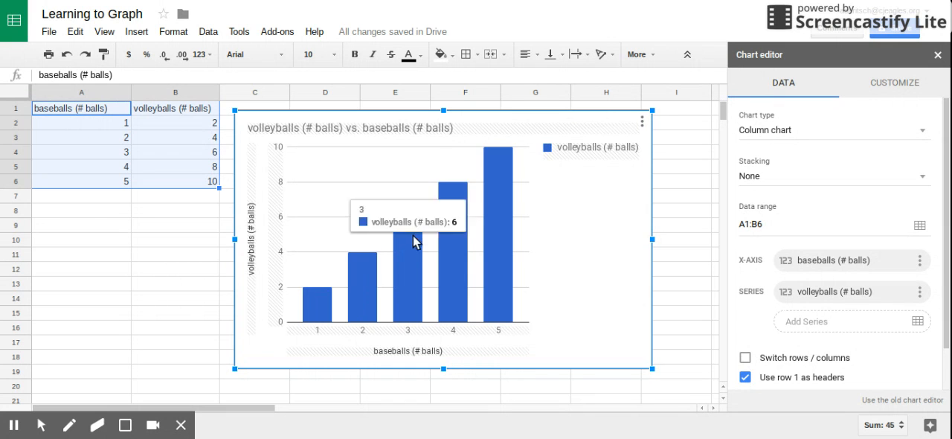
pyautogui.moveTo(451, 218)
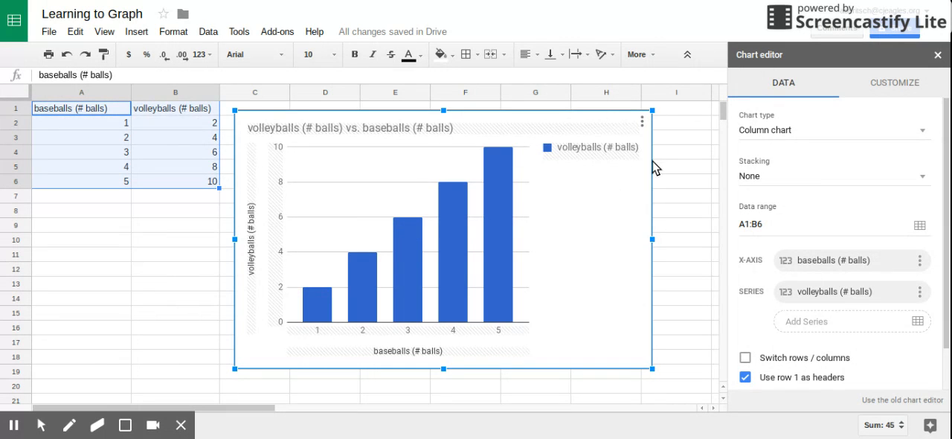
pyautogui.moveTo(365, 291)
# - Change the chart type to Scatter chart
pyautogui.click(923, 134)
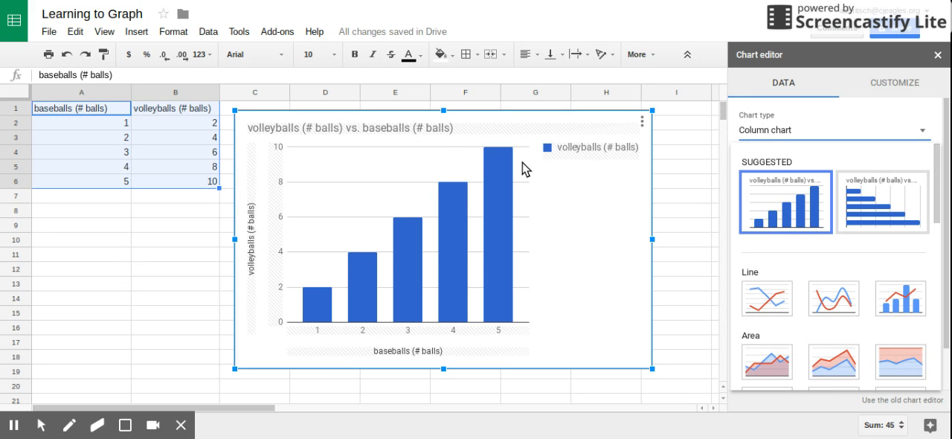
pyautogui.scroll(-1, 798, 254)
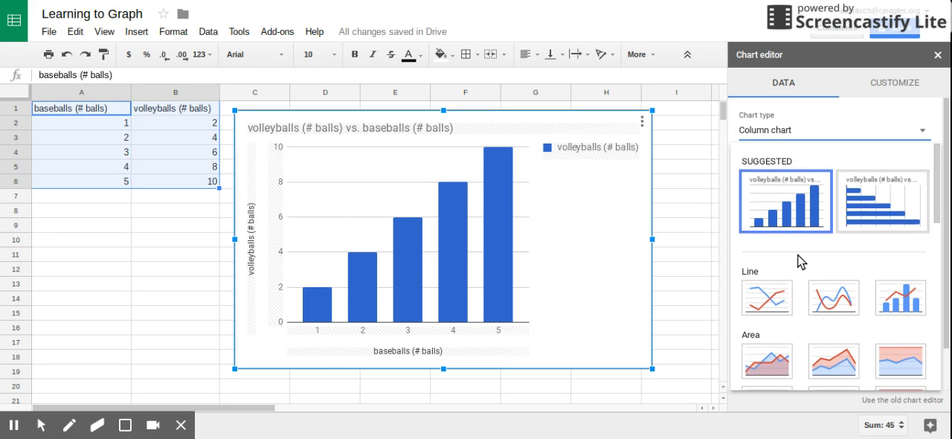
pyautogui.scroll(-2, 798, 255)
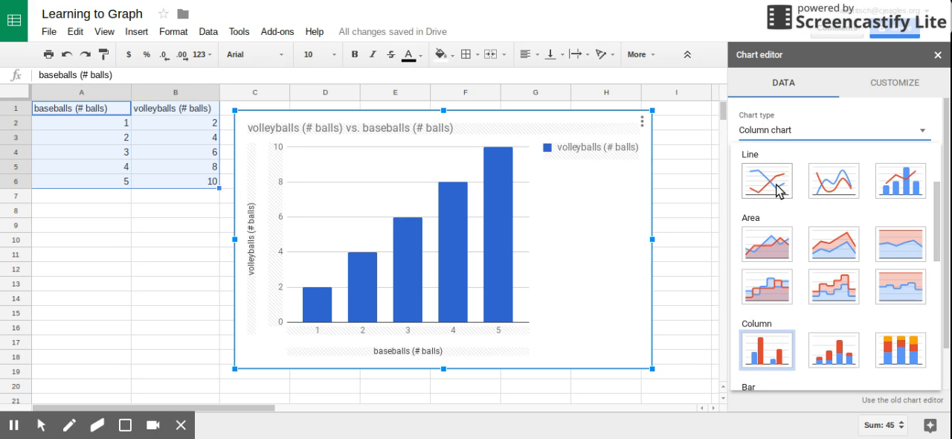
pyautogui.scroll(-1, 793, 250)
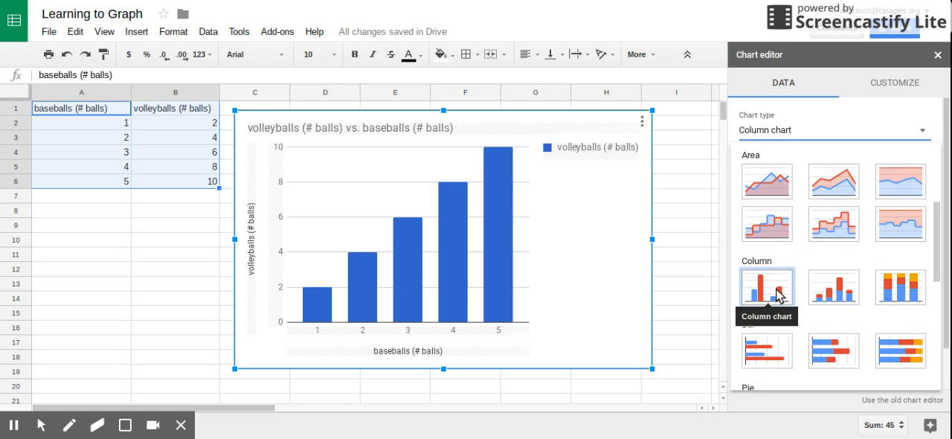
pyautogui.scroll(-1, 782, 290)
pyautogui.scroll(-2, 789, 268)
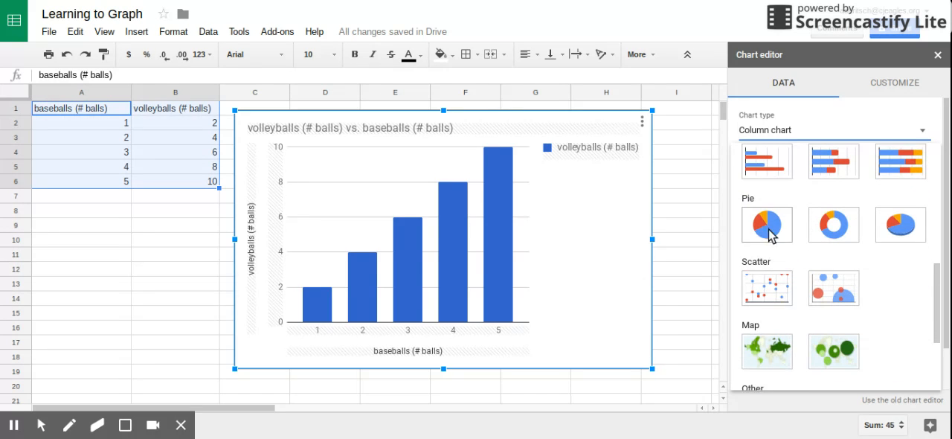
pyautogui.scroll(-2, 787, 275)
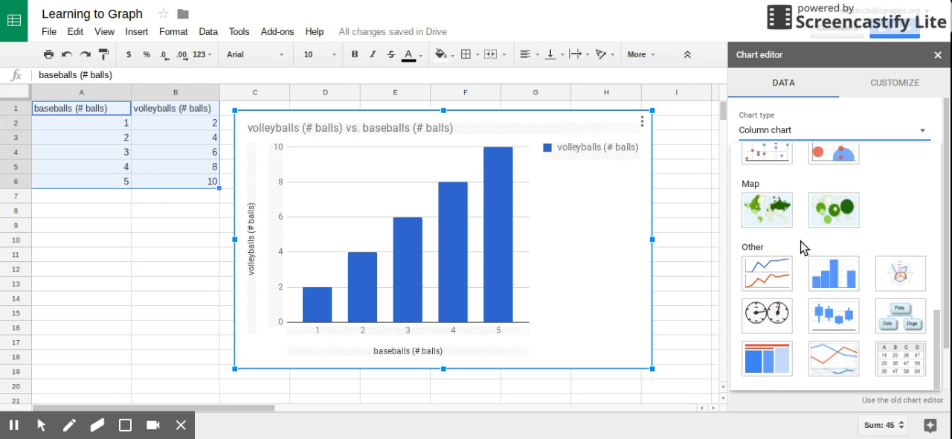
pyautogui.scroll(1, 775, 201)
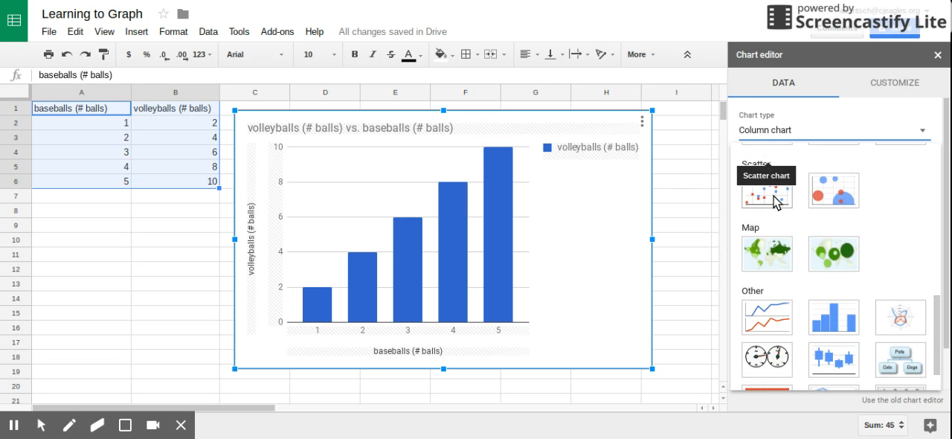
pyautogui.click(776, 199)
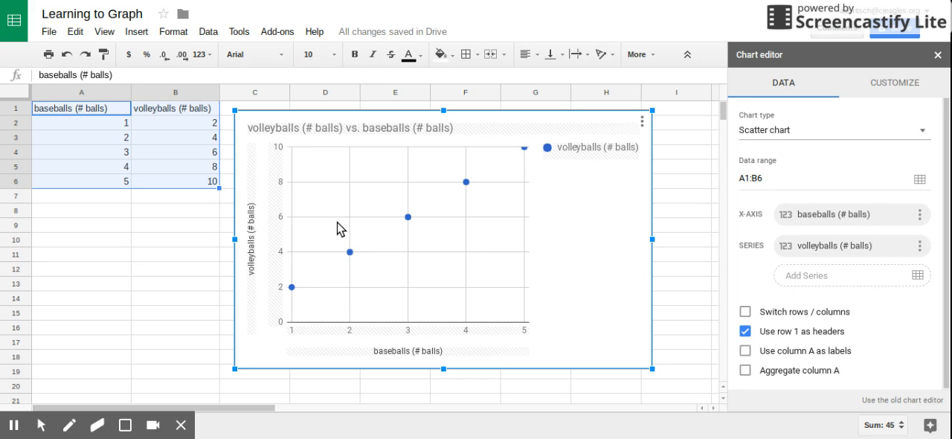
# - Label the data columns by entering "independent variable" in A7 and "dependent variable" in B7
pyautogui.moveTo(466, 186)
pyautogui.click(107, 199)
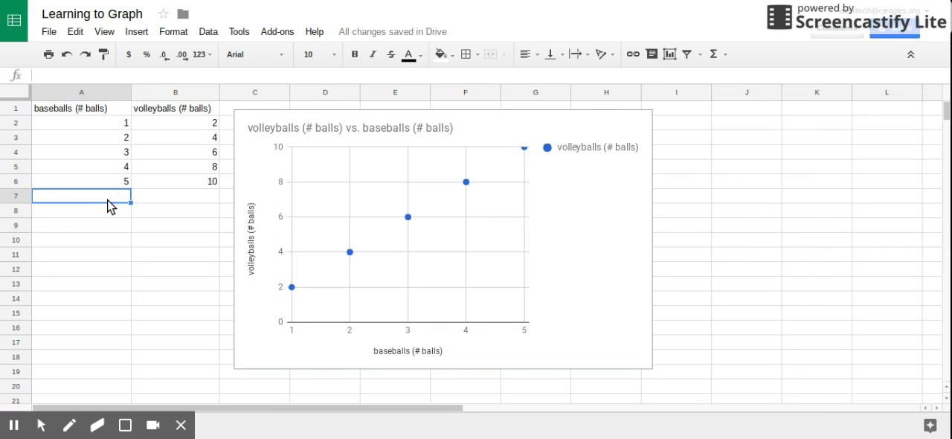
pyautogui.write('independent')
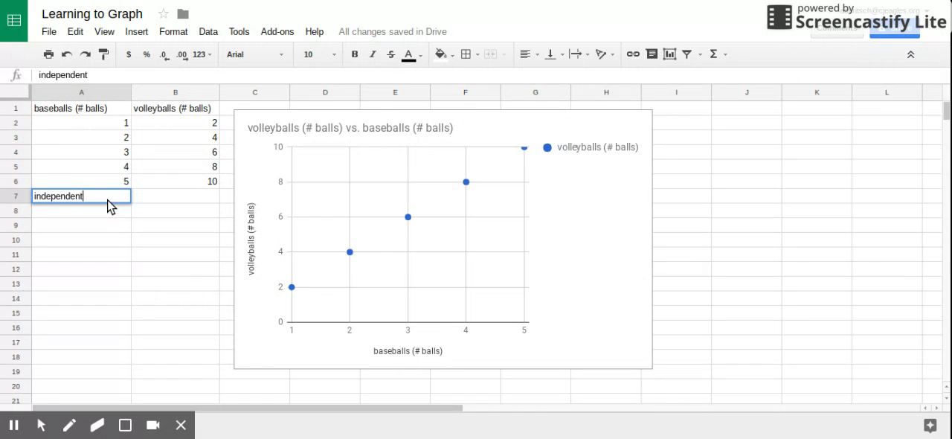
pyautogui.write(' variable')
pyautogui.click(153, 202)
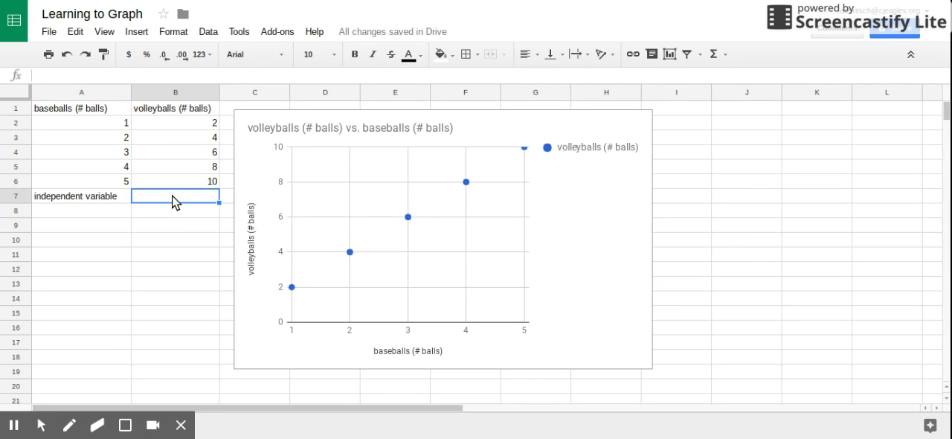
pyautogui.write('dependent variable')
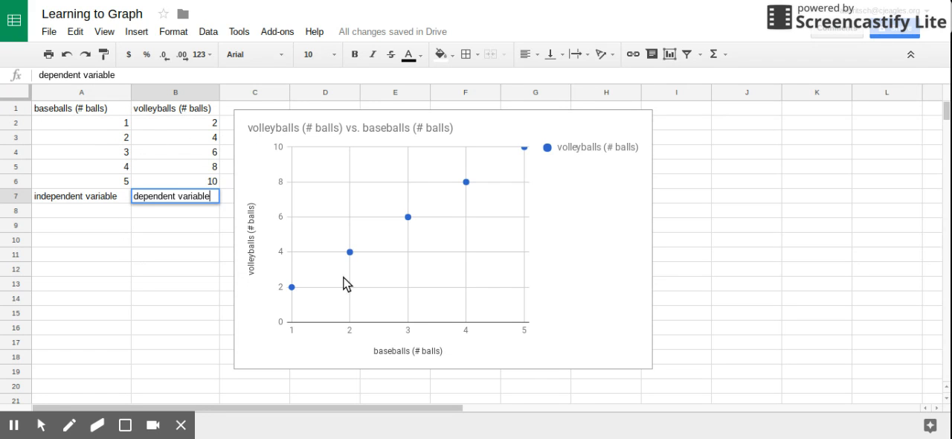
# - Reopen the scatter chart for editing and show its customization options
pyautogui.click(572, 265)
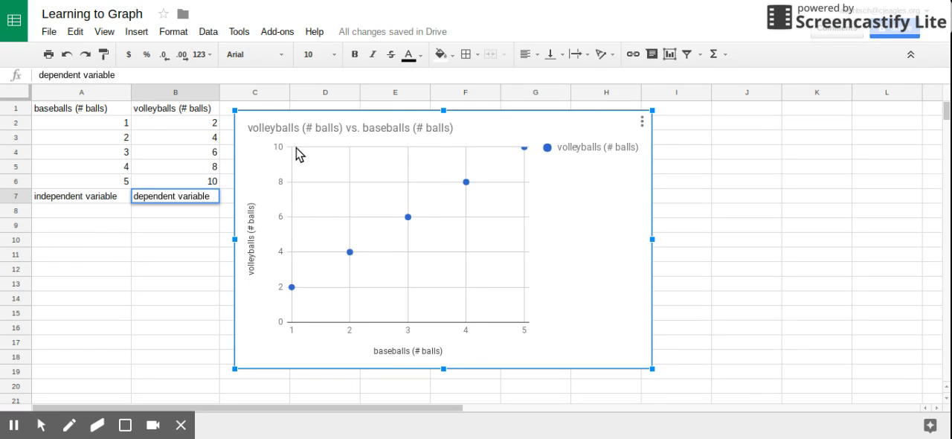
pyautogui.moveTo(525, 151)
pyautogui.click(643, 120)
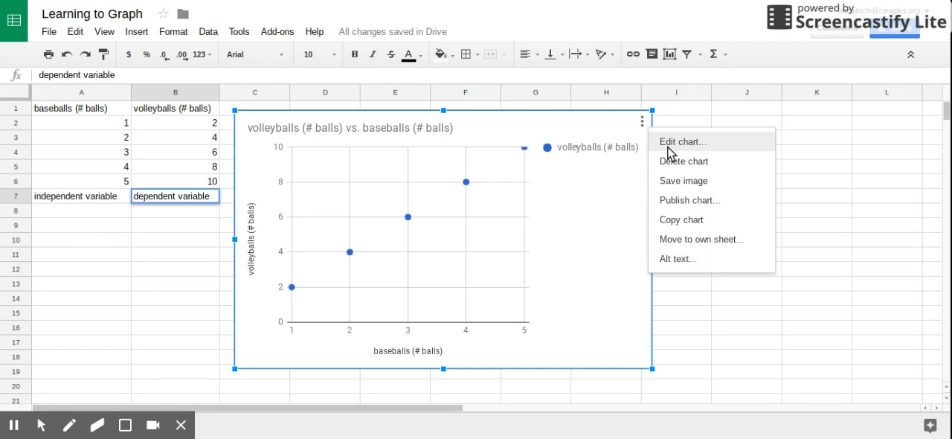
pyautogui.click(681, 144)
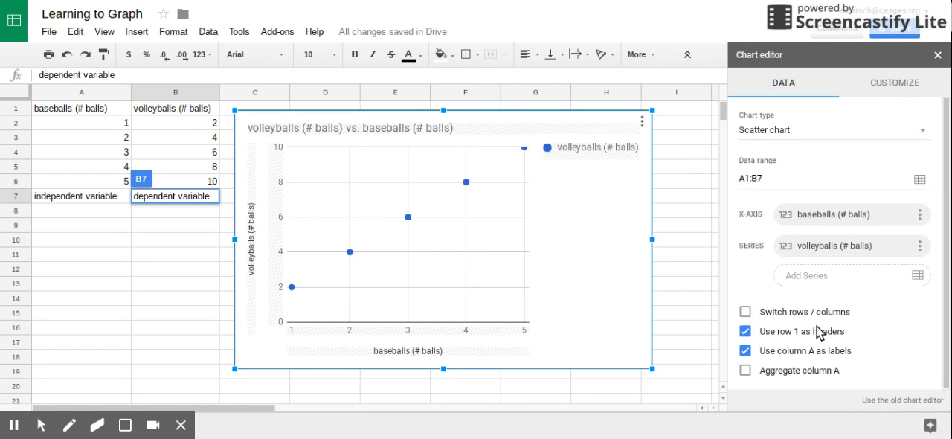
pyautogui.scroll(-2, 843, 374)
pyautogui.scroll(2, 884, 361)
pyautogui.click(888, 85)
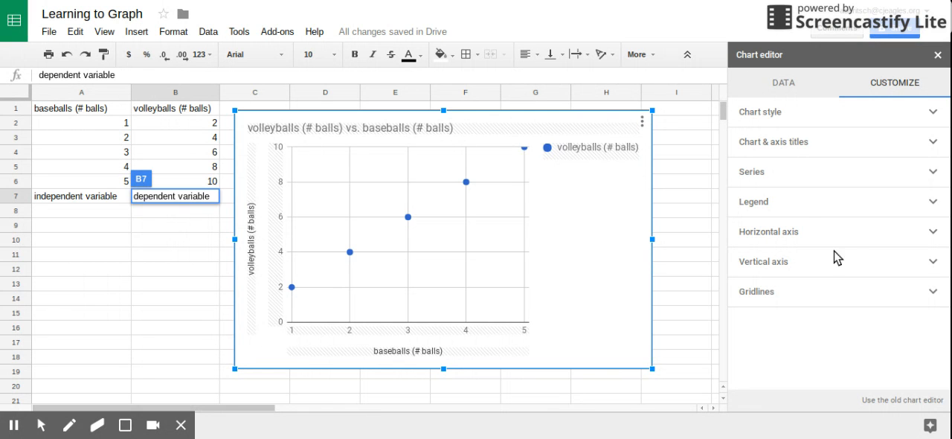
# - Set the chart's horizontal axis range to a minimum of 0 and a maximum of 6
pyautogui.click(940, 235)
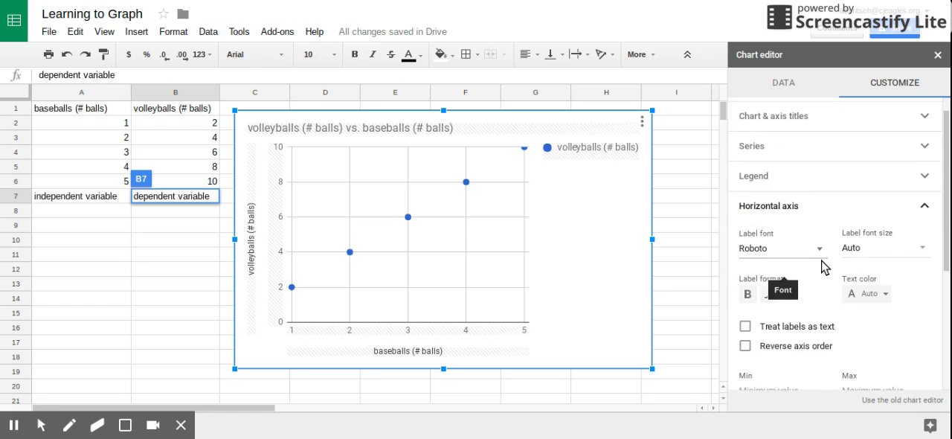
pyautogui.scroll(-3, 787, 276)
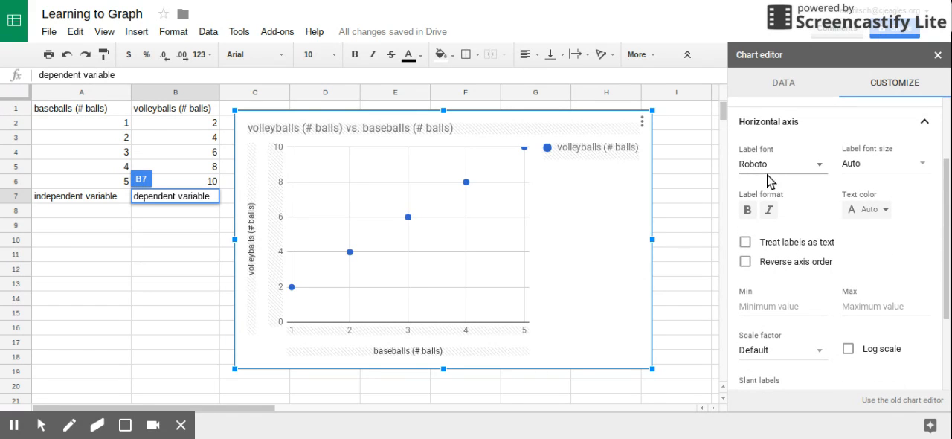
pyautogui.scroll(-3, 887, 220)
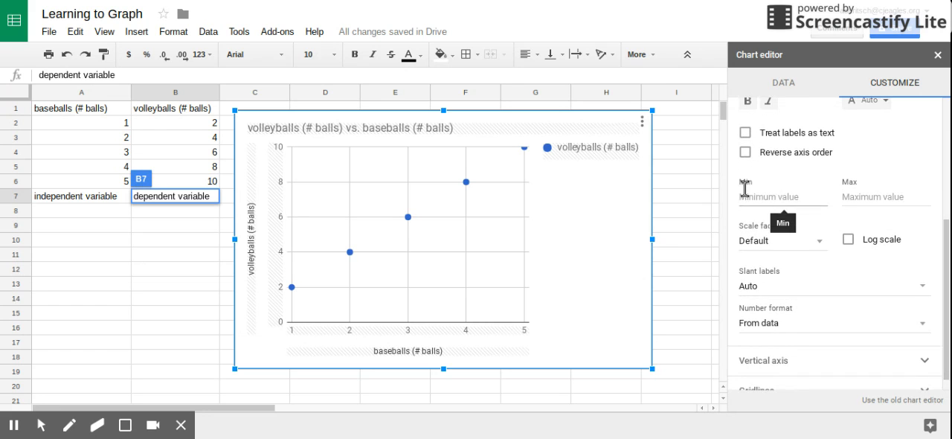
pyautogui.scroll(2, 796, 223)
pyautogui.scroll(1, 799, 236)
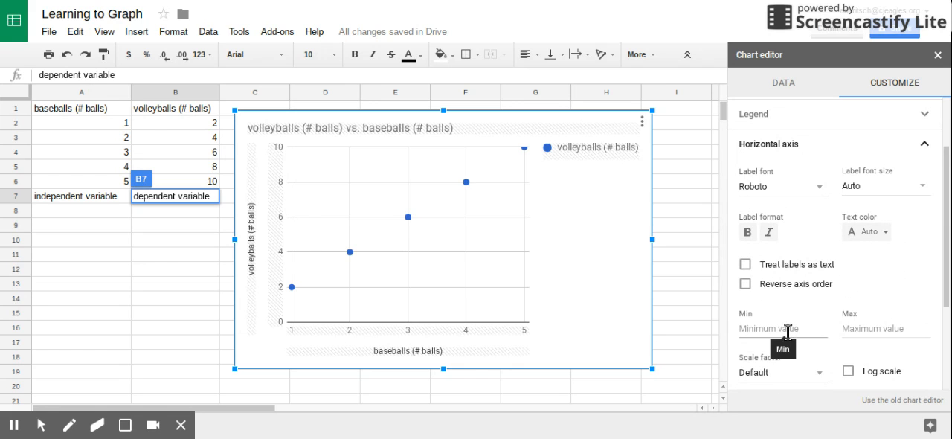
pyautogui.click(745, 325)
pyautogui.write('0')
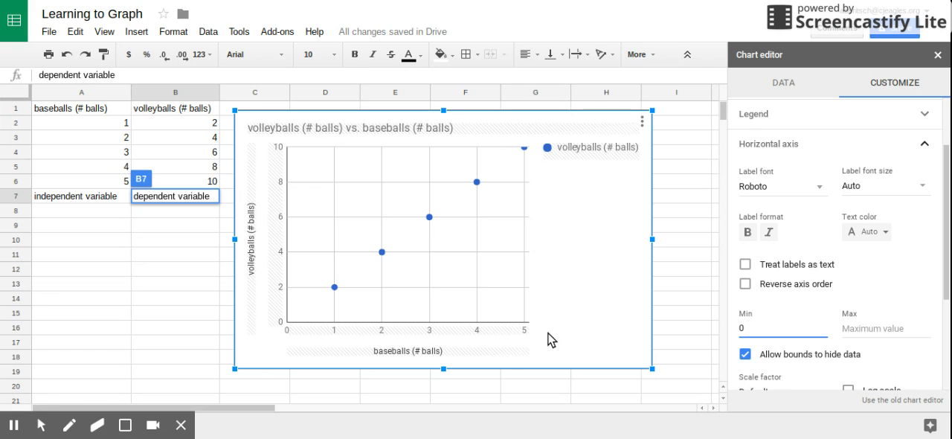
pyautogui.click(869, 320)
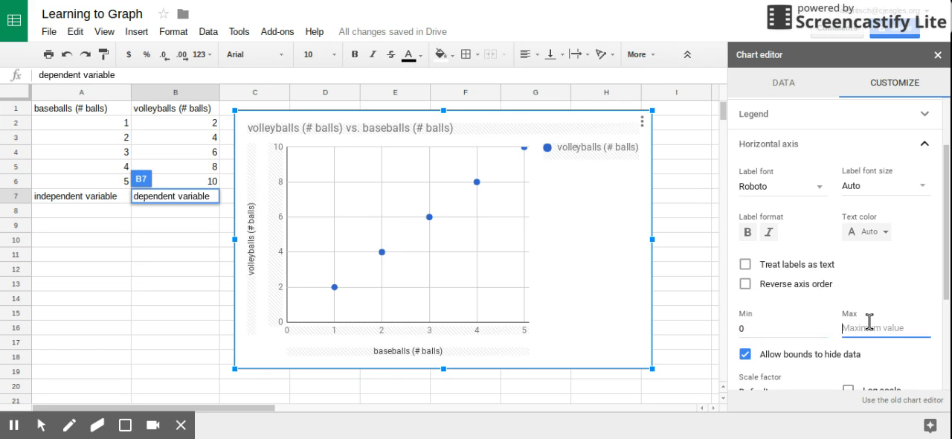
pyautogui.write('6')
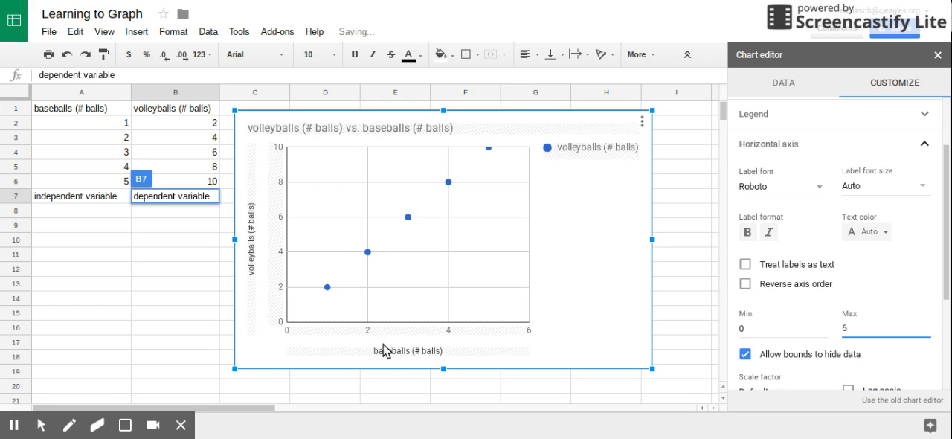
# - Set the maximum of the chart's vertical axis to 12, leaving its minimum blank
pyautogui.scroll(-1, 813, 335)
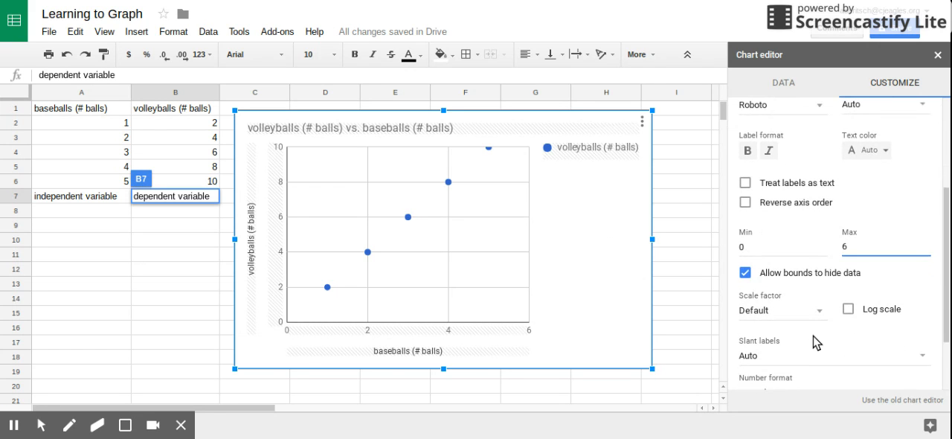
pyautogui.scroll(-2, 818, 316)
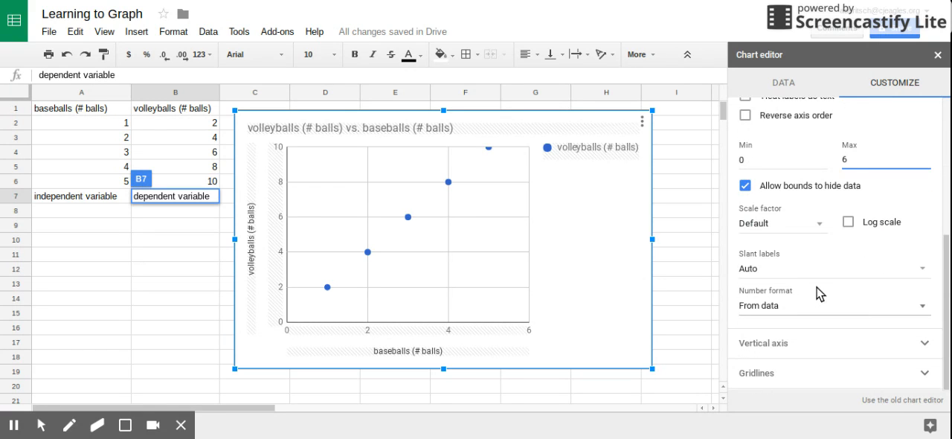
pyautogui.click(927, 344)
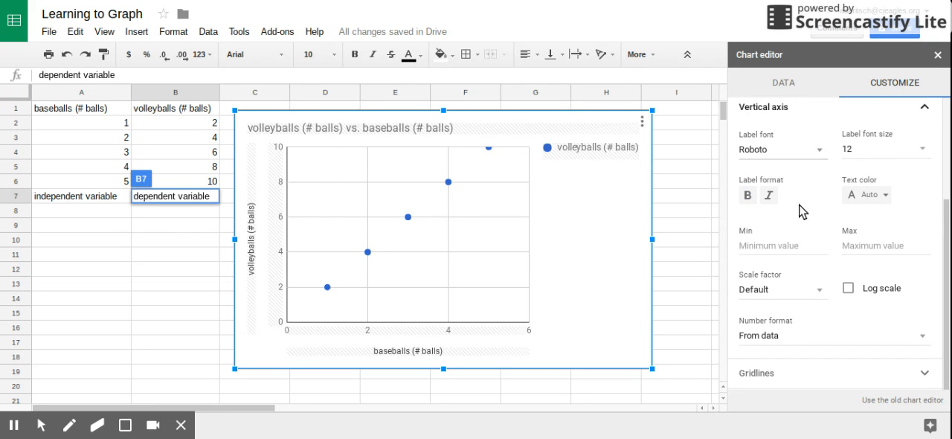
pyautogui.click(759, 244)
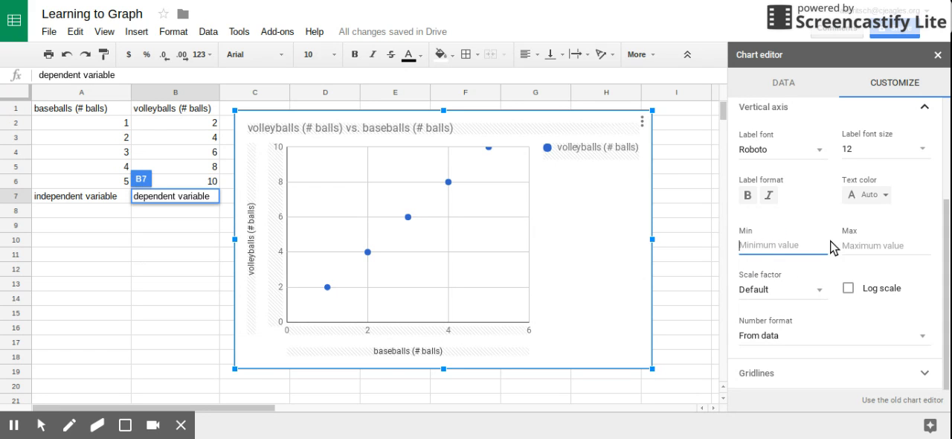
pyautogui.click(863, 246)
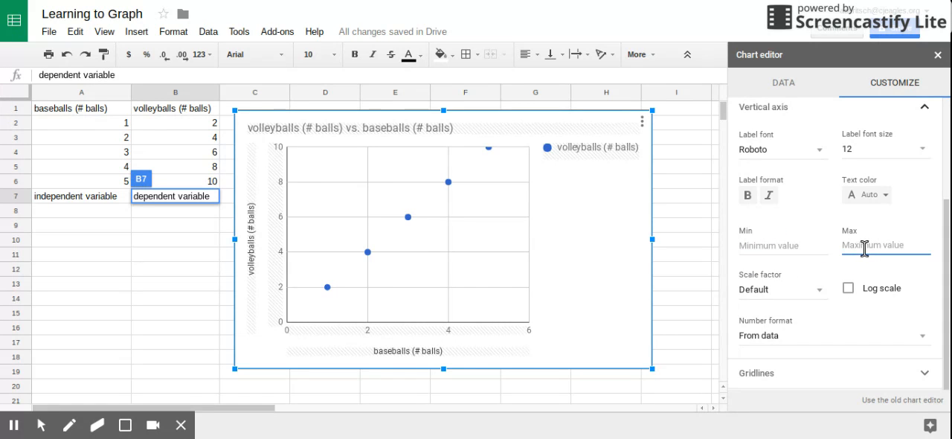
pyautogui.write('12')
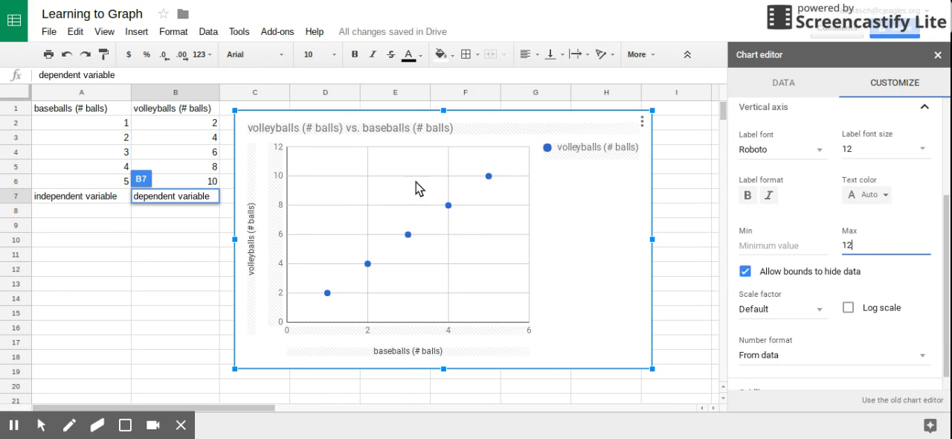
# - Remove the volleyballs legend from the chart by setting its position to None
pyautogui.click(593, 158)
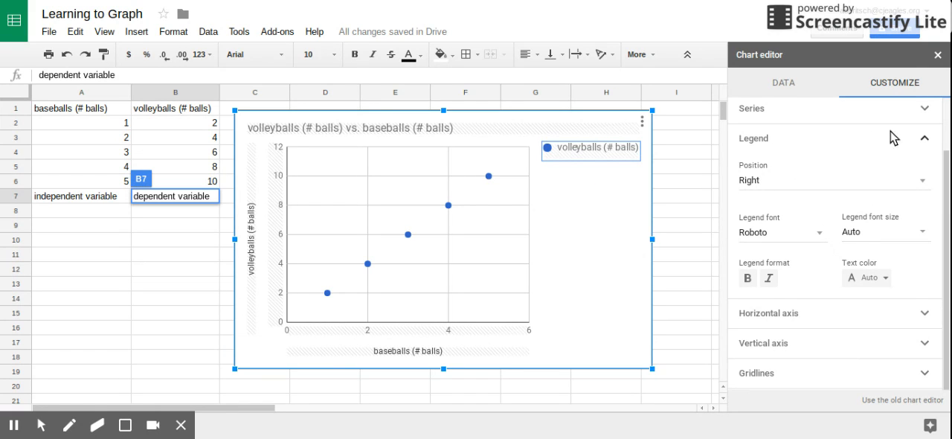
pyautogui.rightClick(584, 163)
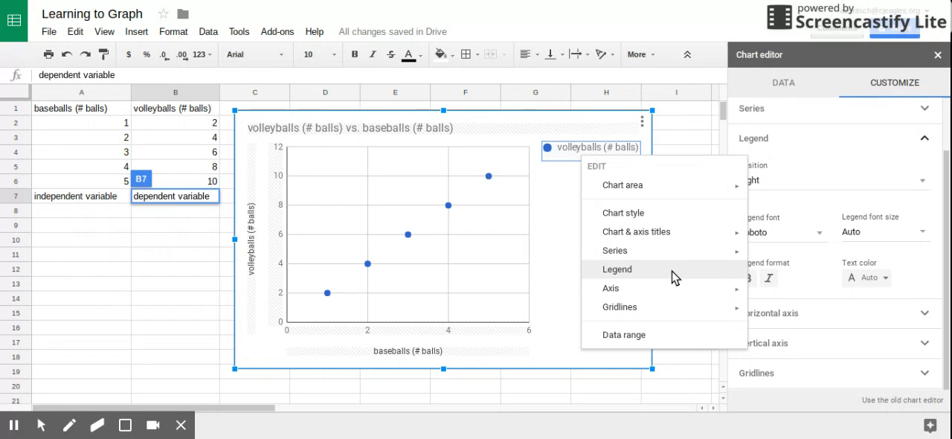
pyautogui.click(548, 149)
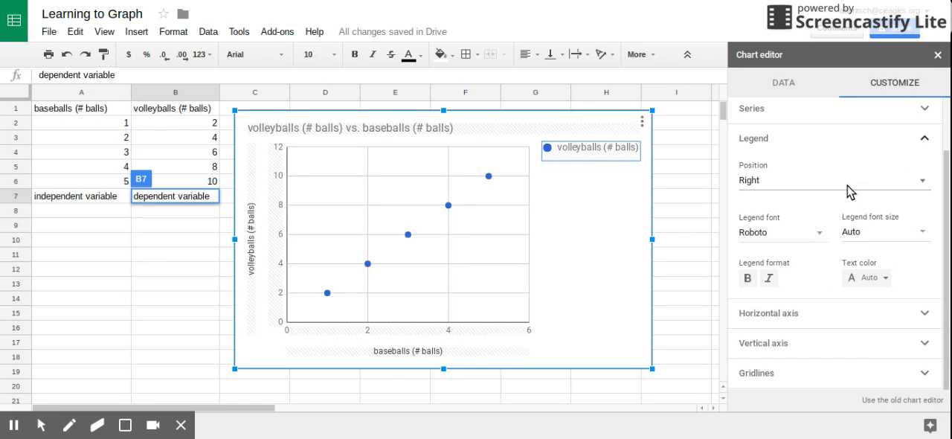
pyautogui.click(924, 182)
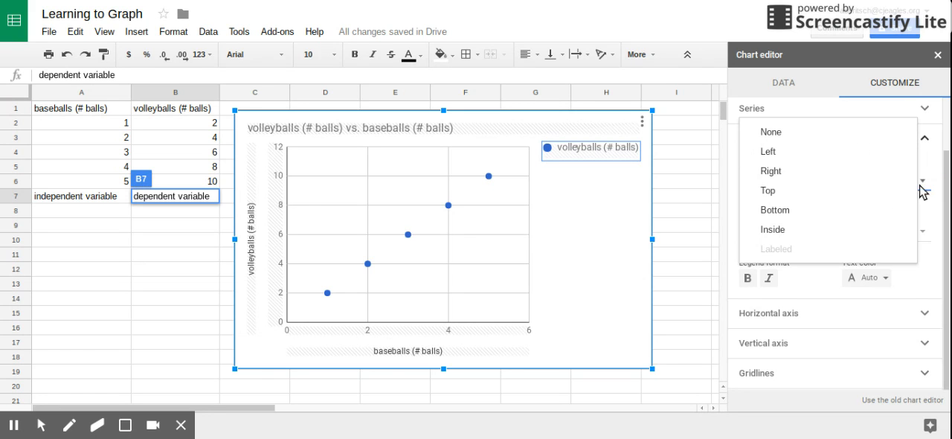
pyautogui.click(924, 186)
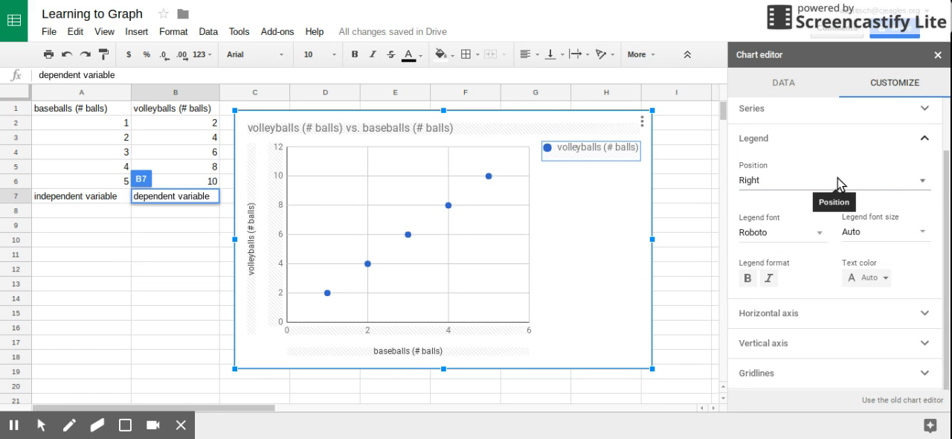
pyautogui.click(924, 186)
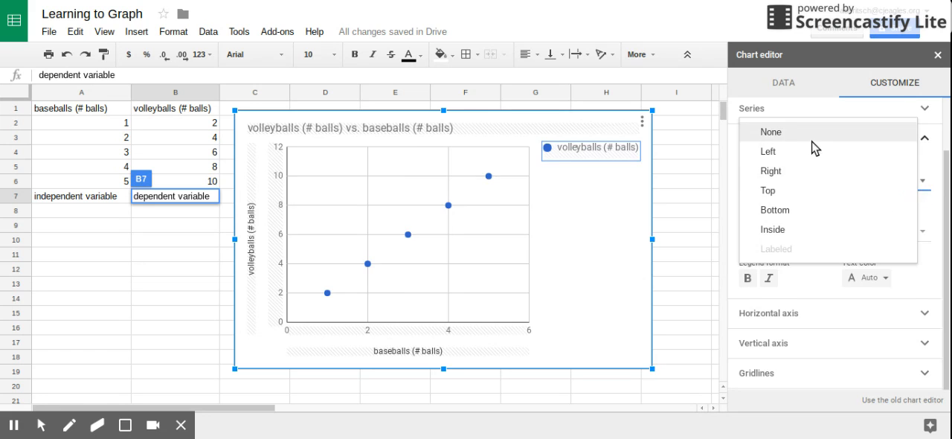
pyautogui.click(771, 131)
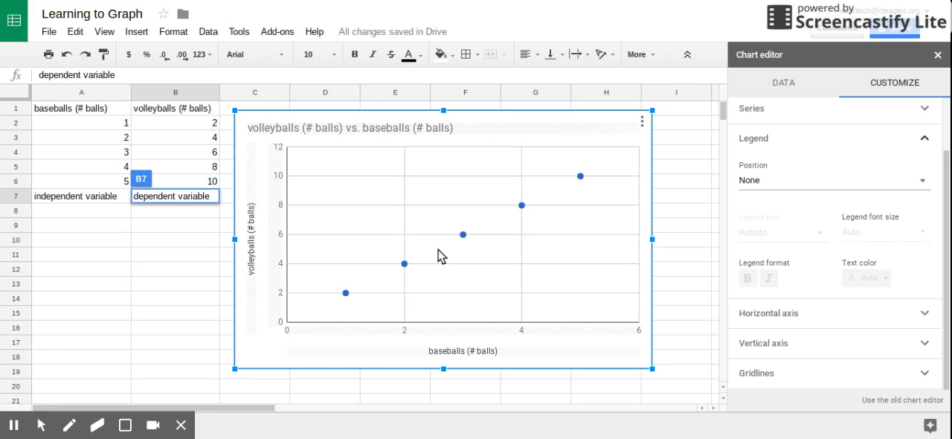
# - Change the color of the volleyballs series' data points to orange
pyautogui.moveTo(405, 268)
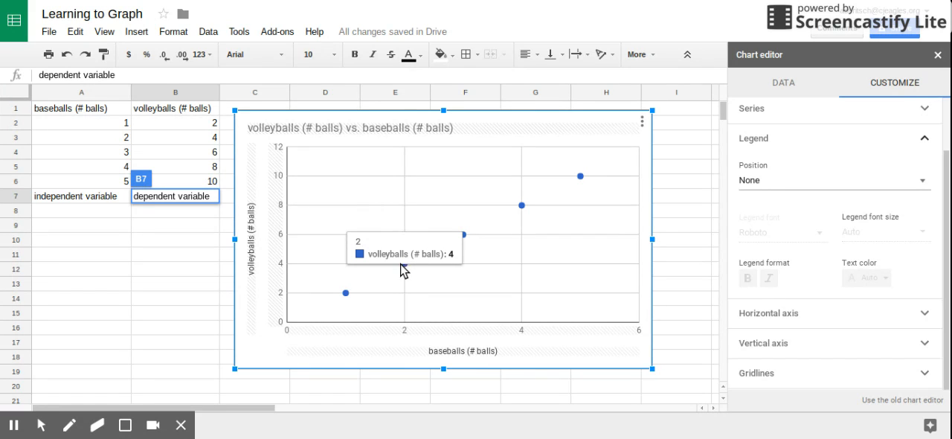
pyautogui.moveTo(344, 294)
pyautogui.moveTo(466, 236)
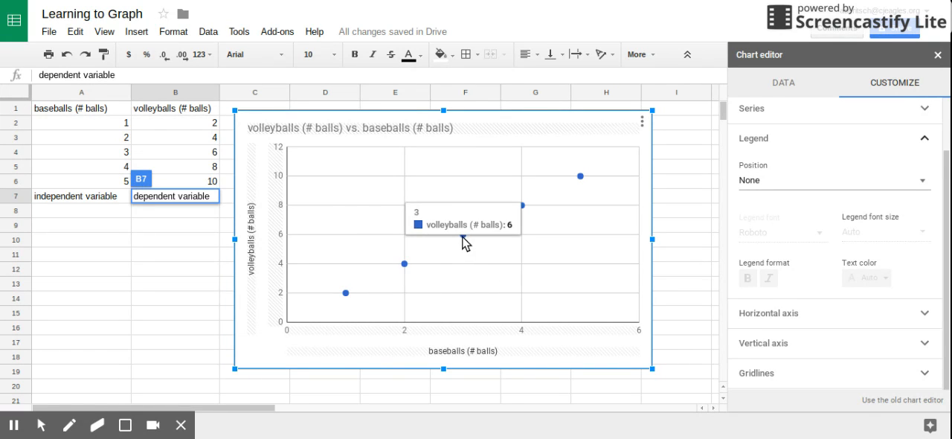
pyautogui.click(463, 236)
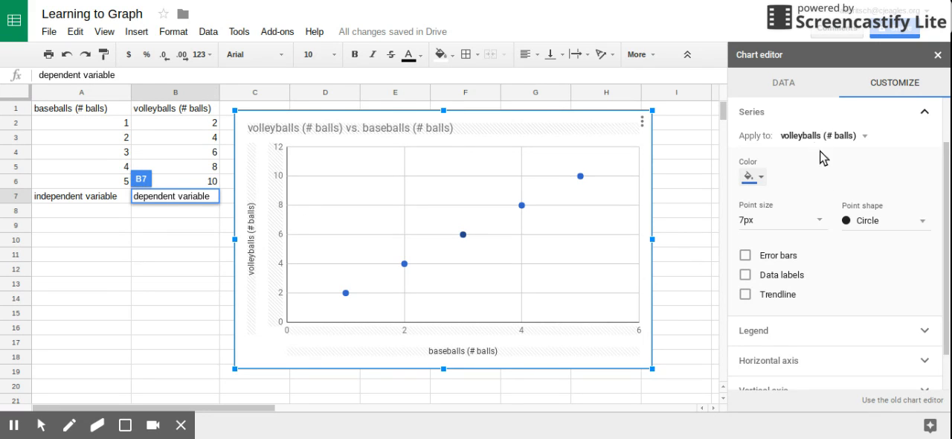
pyautogui.click(760, 178)
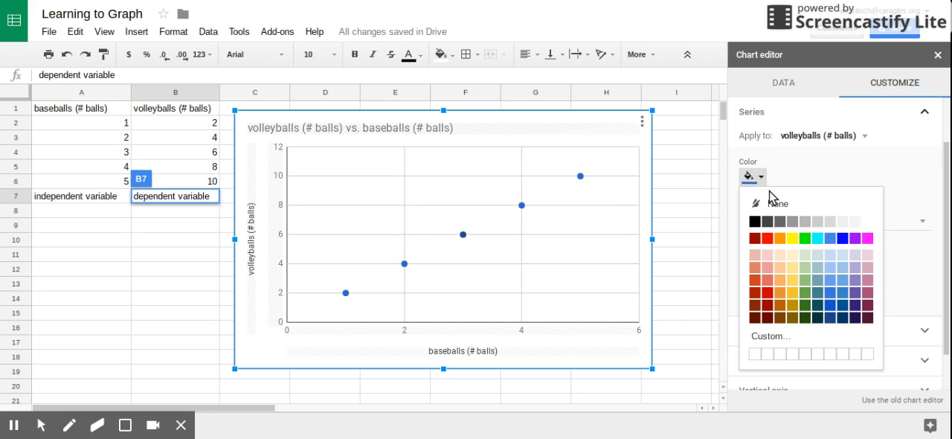
pyautogui.click(780, 239)
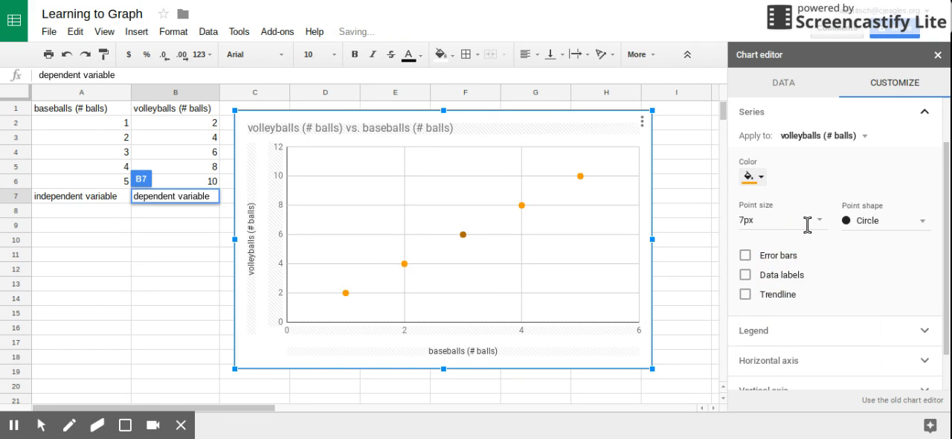
# - Add a linear trendline to the volleyballs series and set its label to Use Equation
pyautogui.scroll(-1, 834, 259)
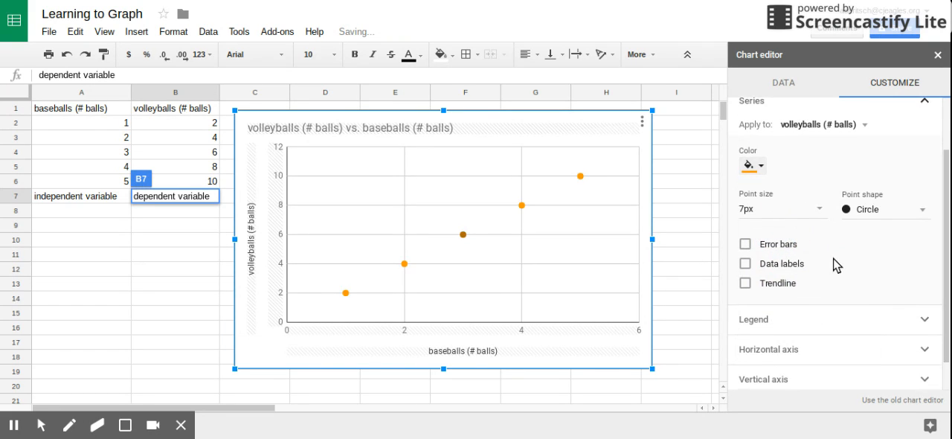
pyautogui.click(746, 284)
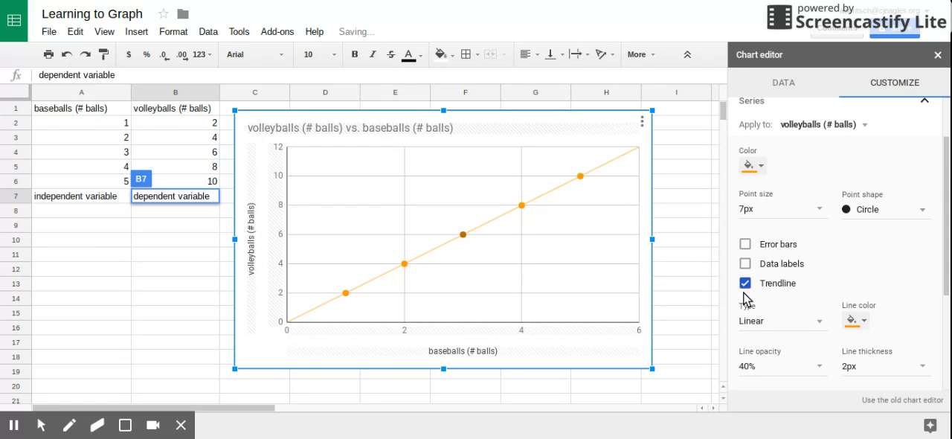
pyautogui.scroll(-1, 828, 277)
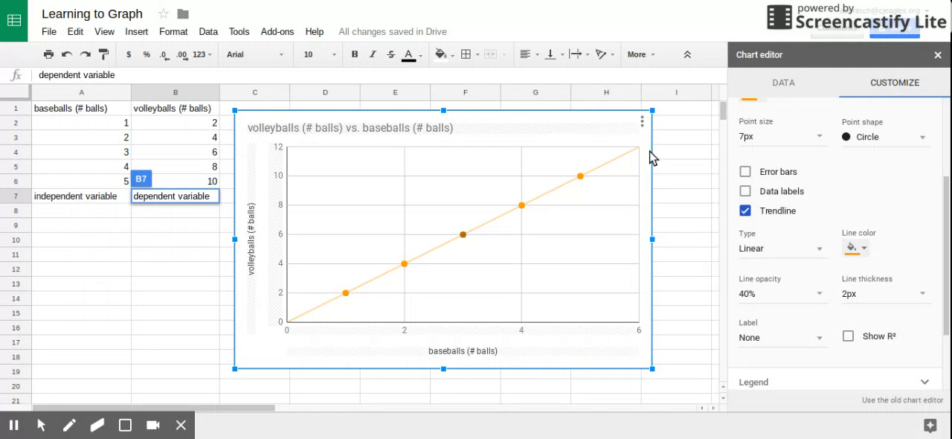
pyautogui.scroll(-2, 825, 253)
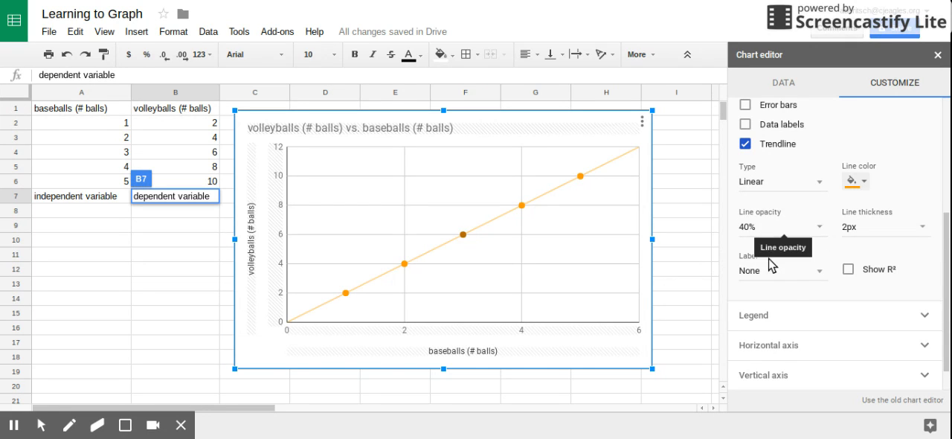
pyautogui.click(822, 274)
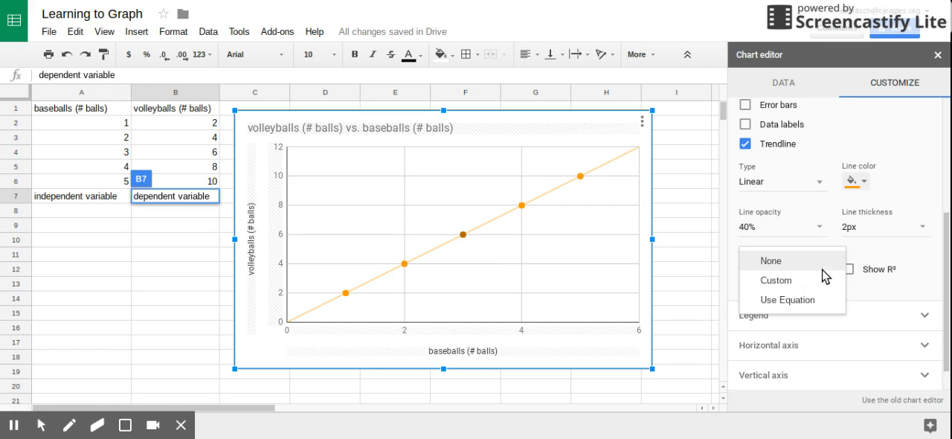
pyautogui.click(786, 301)
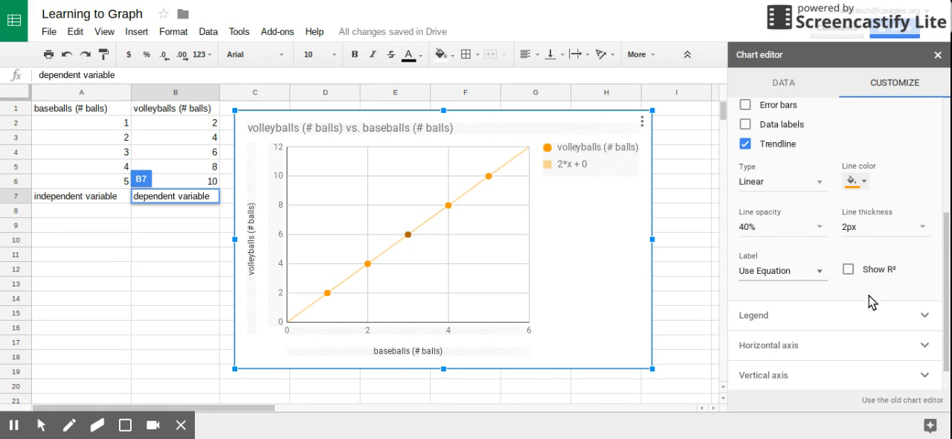
# - Change the chart title to "Sports Ball Relatedness"
pyautogui.scroll(-1, 863, 311)
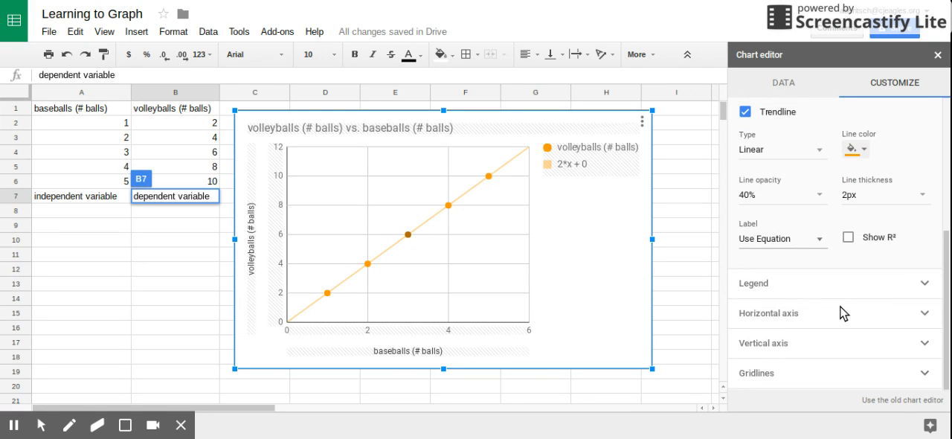
pyautogui.scroll(5, 844, 312)
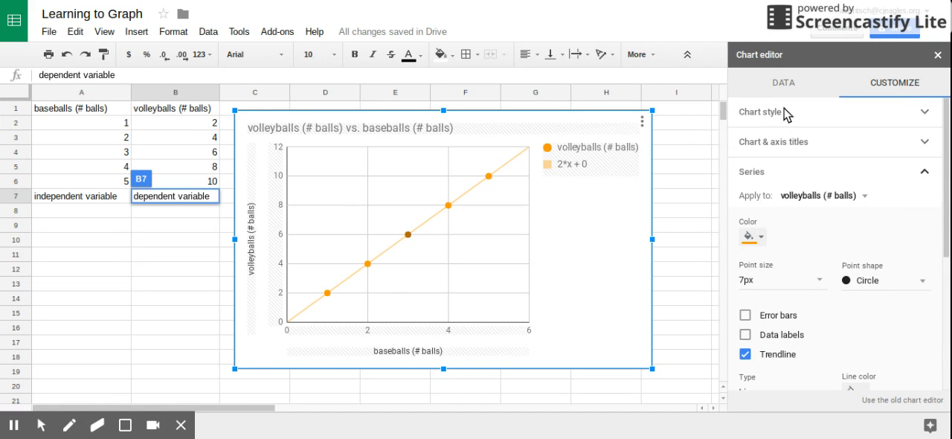
pyautogui.click(922, 142)
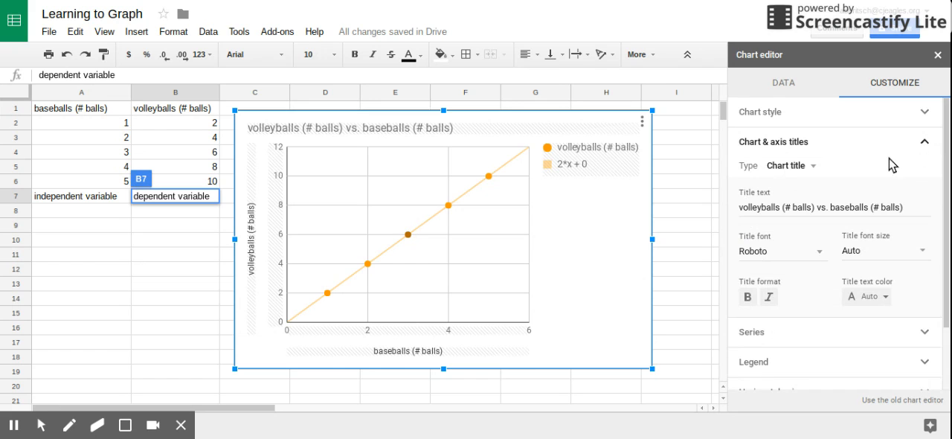
pyautogui.click(900, 205)
pyautogui.moveTo(901, 205); pyautogui.dragTo(733, 206)
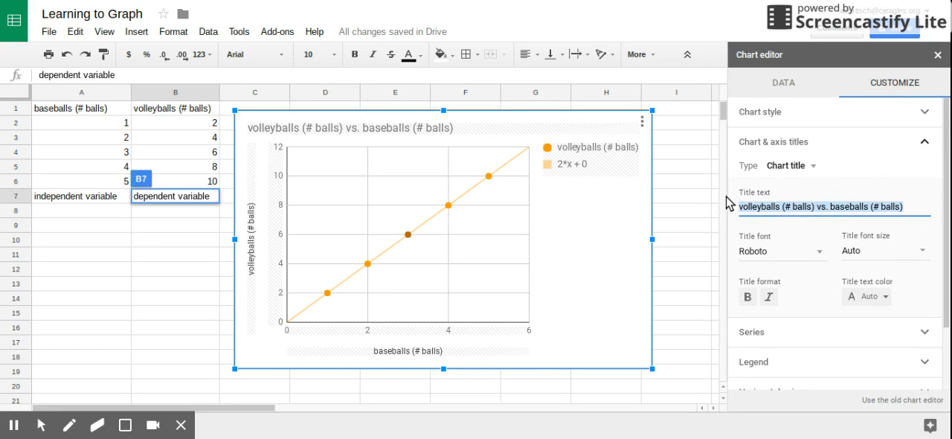
pyautogui.write('Sports')
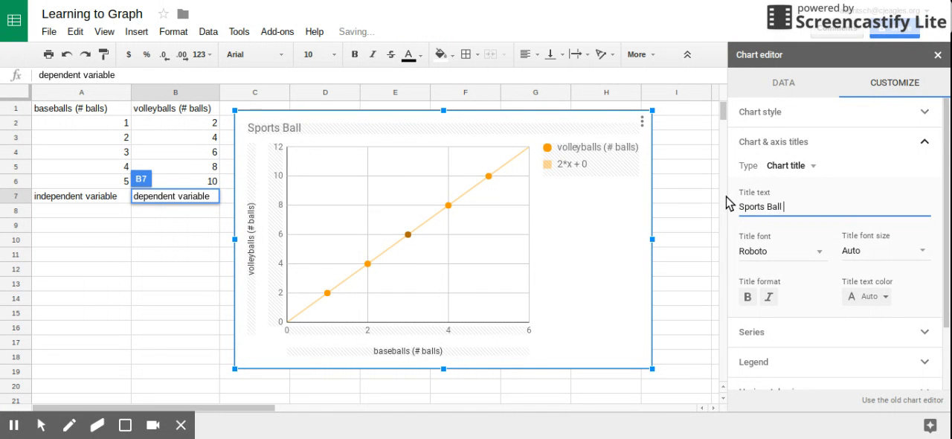
pyautogui.write('Ball Relatedness')
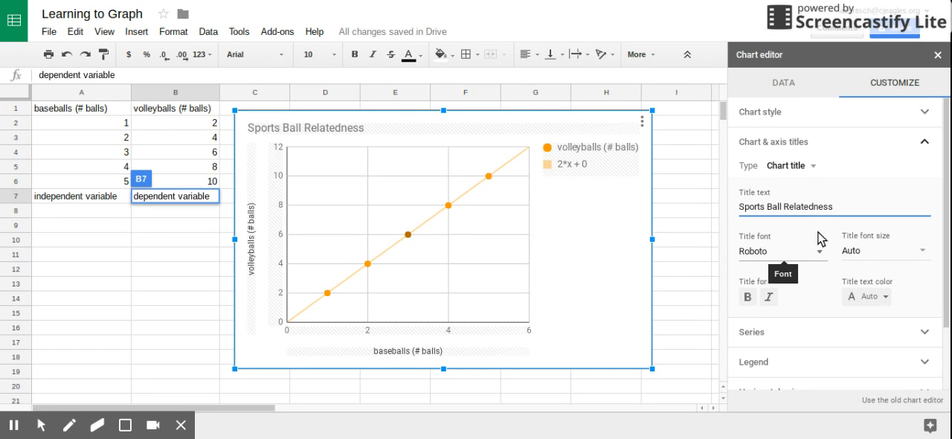
pyautogui.scroll(-1, 815, 267)
pyautogui.scroll(1, 807, 208)
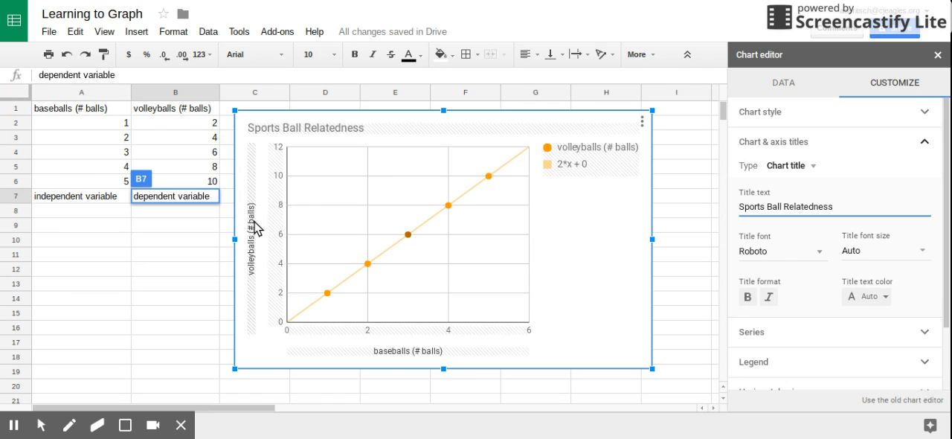
# - Move the Sports Ball Relatedness chart to its own sheet and reload the file
pyautogui.click(643, 121)
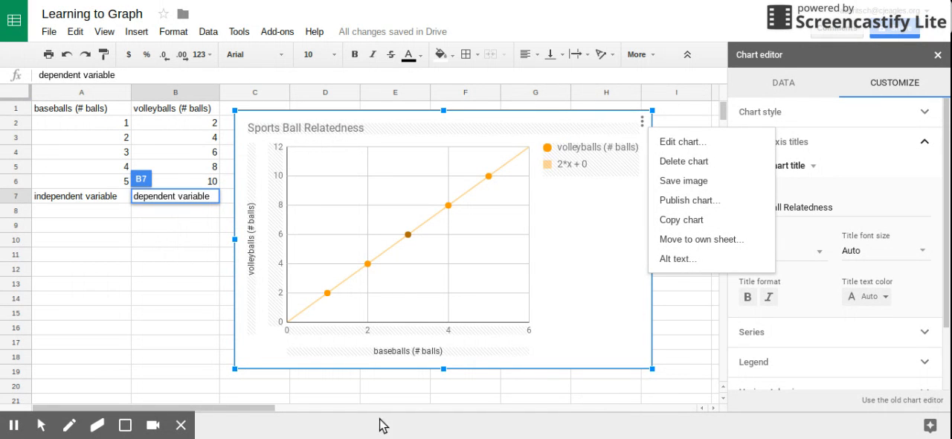
pyautogui.click(694, 243)
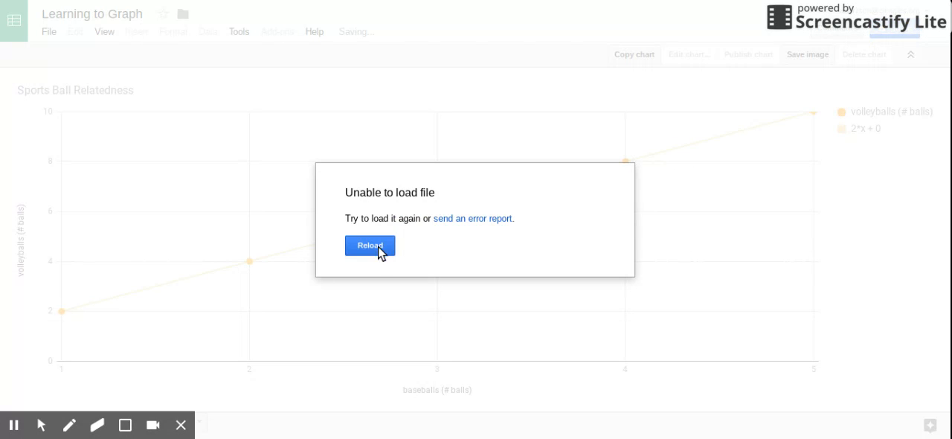
pyautogui.click(376, 248)
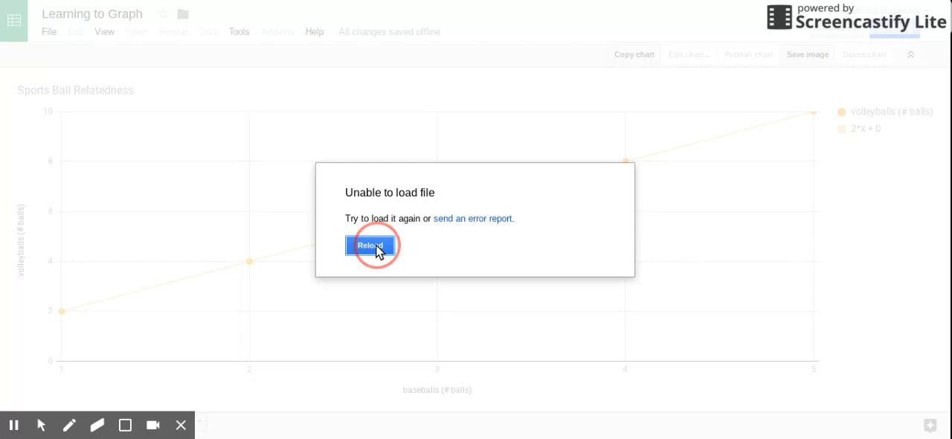